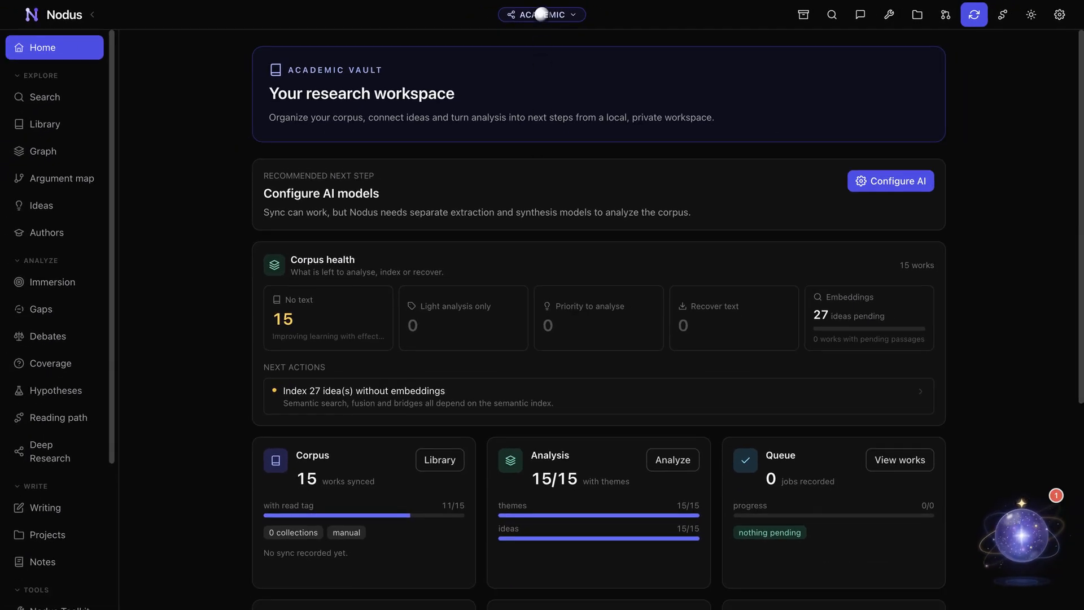
- Open the dialog for adding a vault to view the available vault types, and cancel it without creating one
click(541, 13)
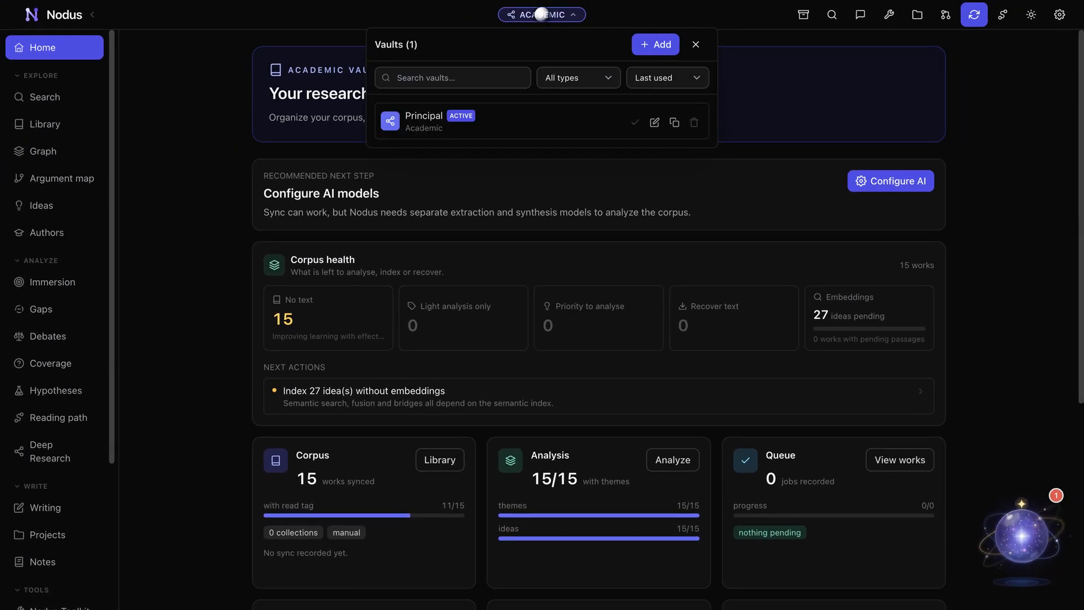
click(655, 44)
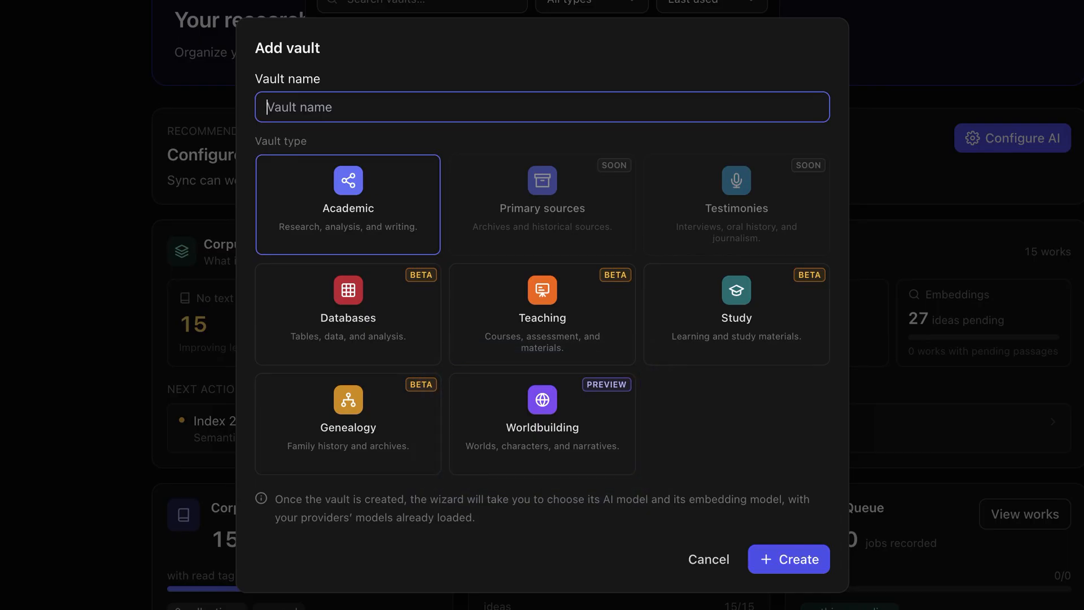
click(707, 559)
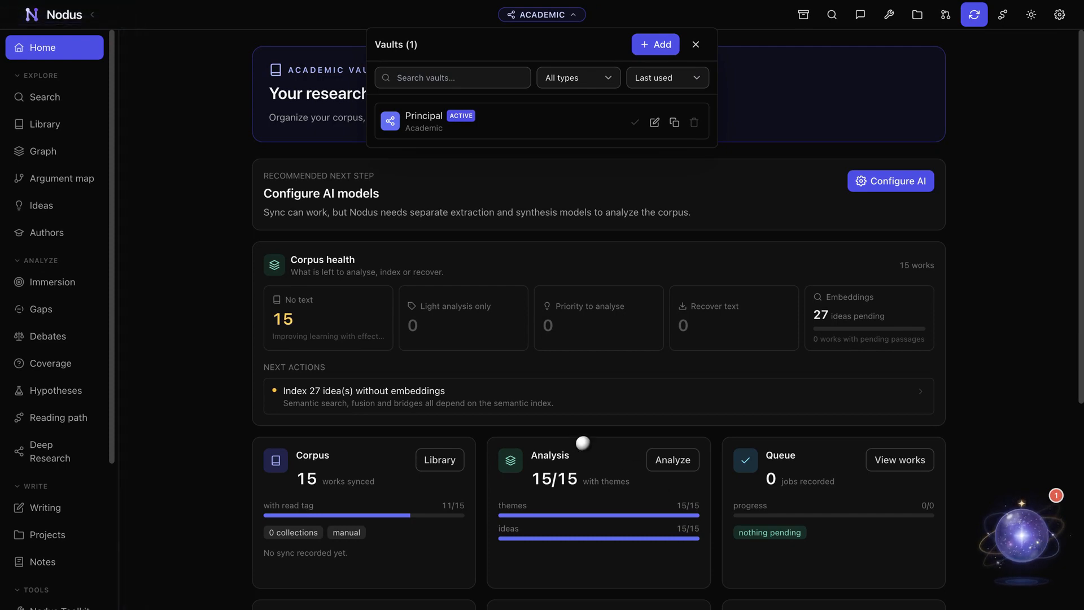
- Browse the Library, Ideas and Graph views, opening the detail of the idea "A feeling of fluency can mislead"
click(54, 124)
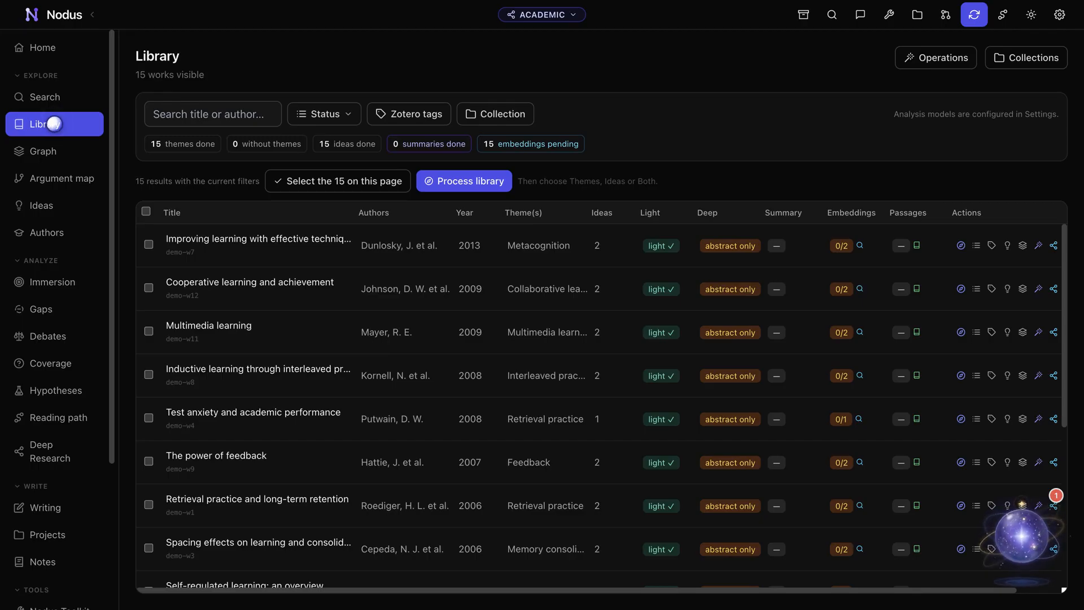
click(55, 205)
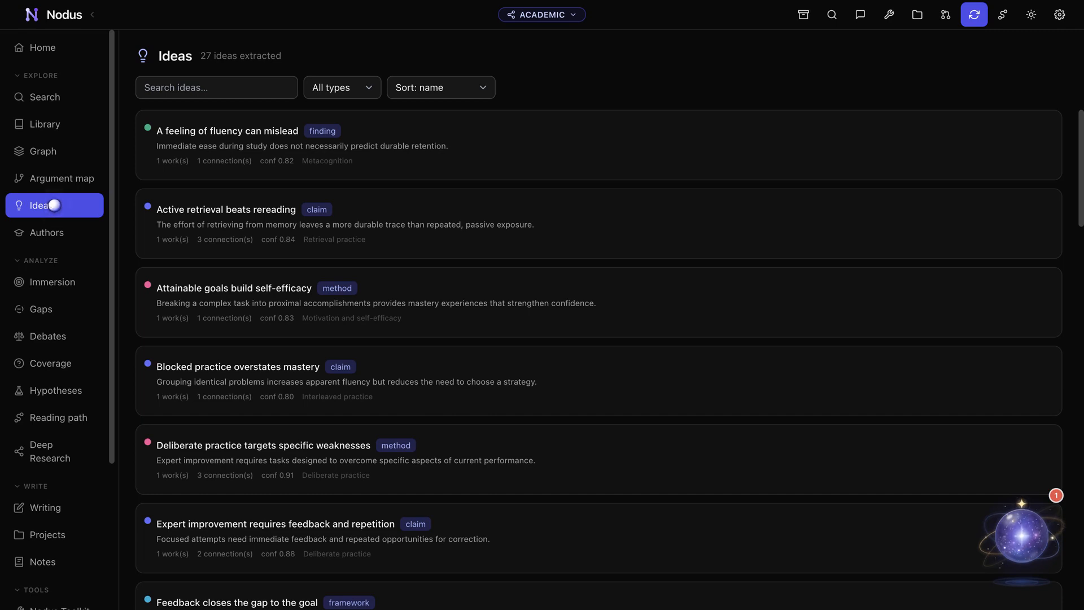
click(598, 145)
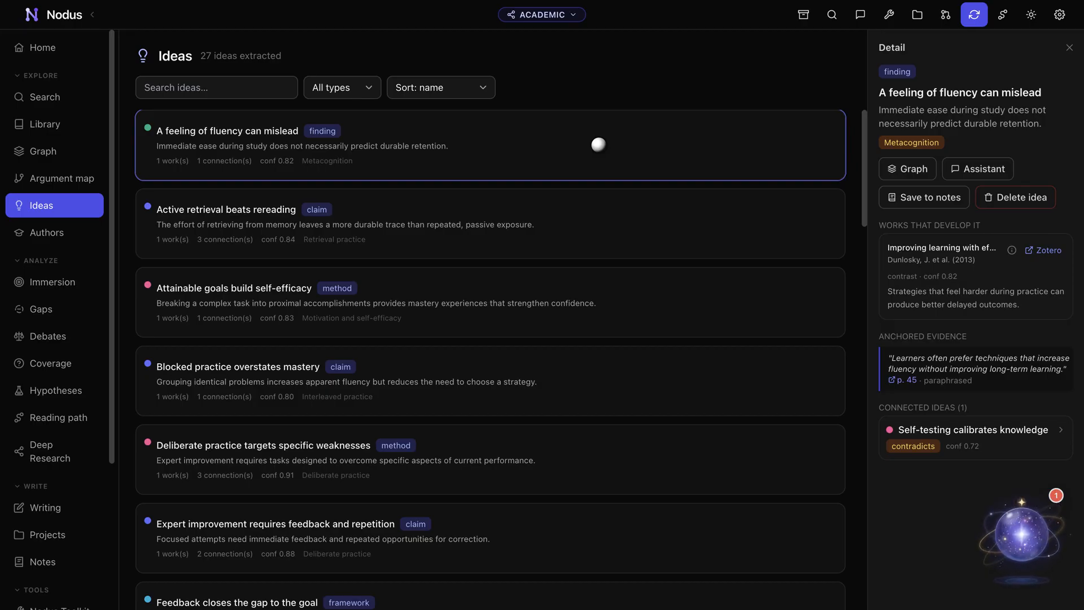
click(50, 150)
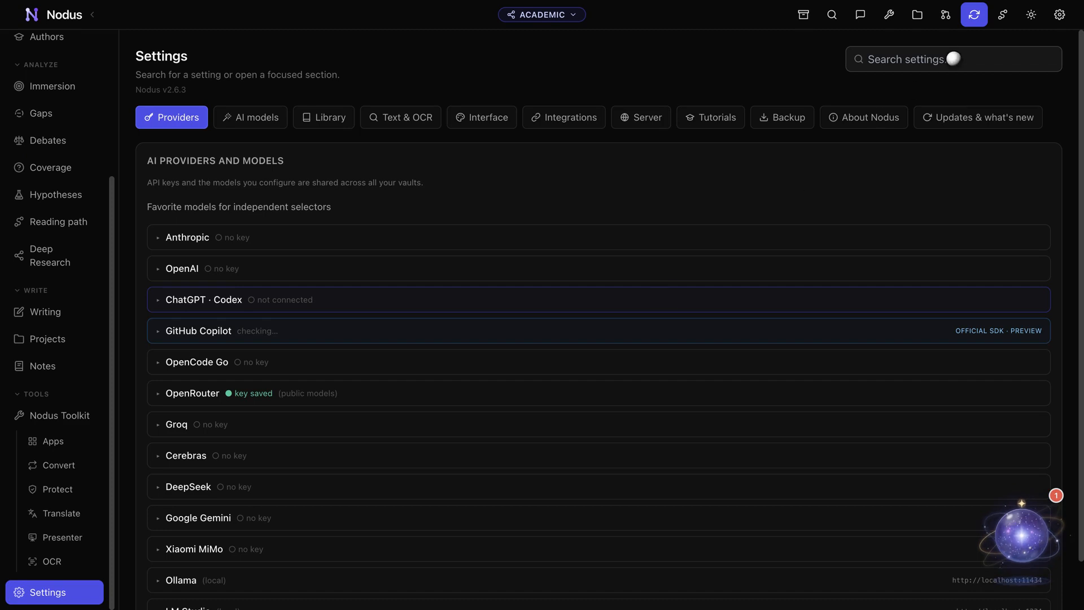
- Search the settings for "model" and switch the model selection to Advanced configuration
click(954, 59)
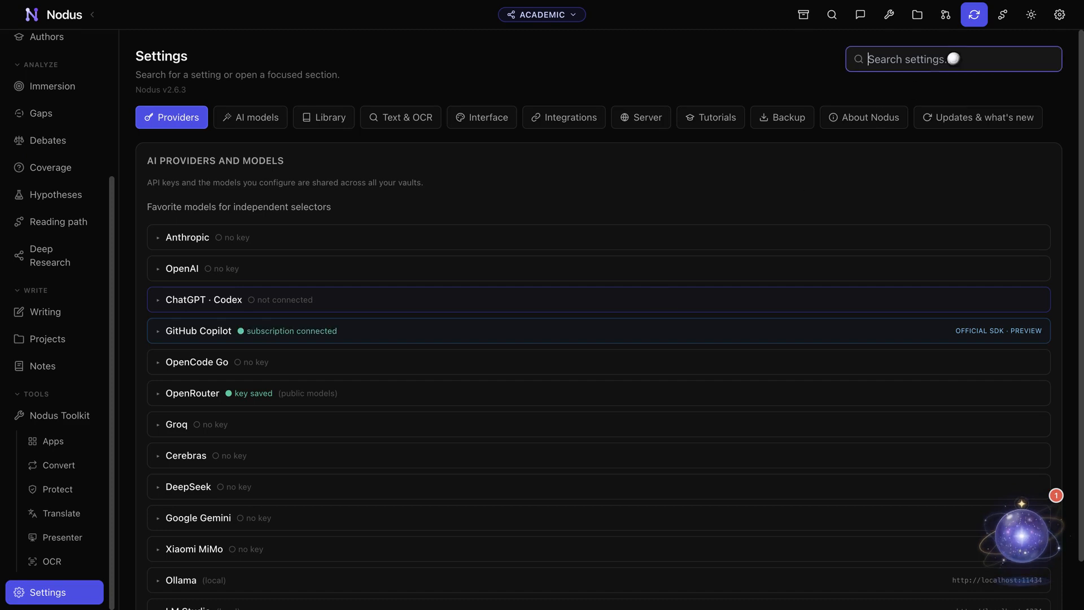
text(model)
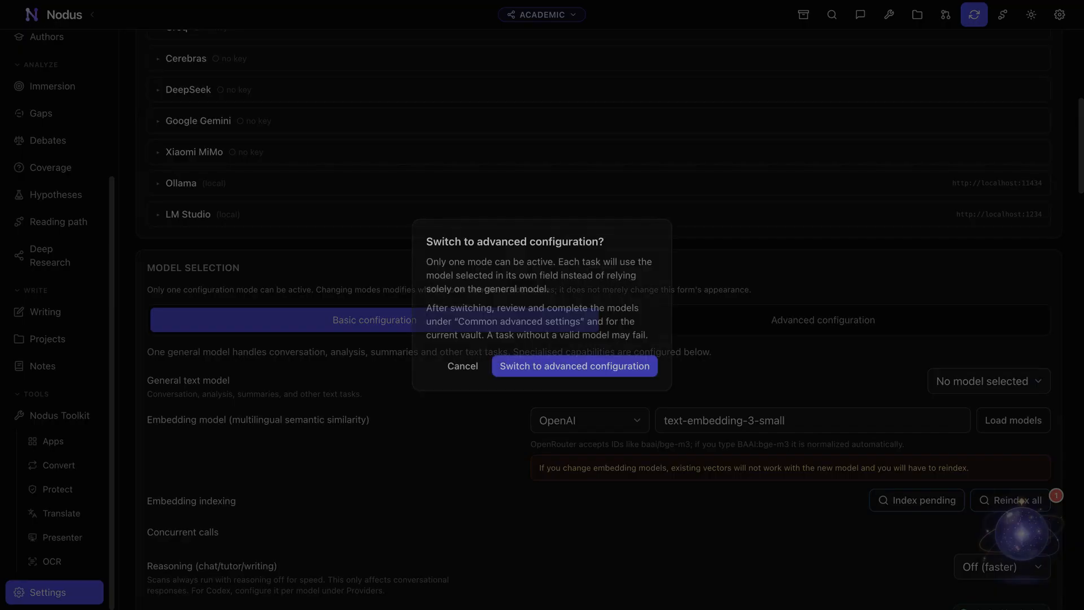
key(Return)
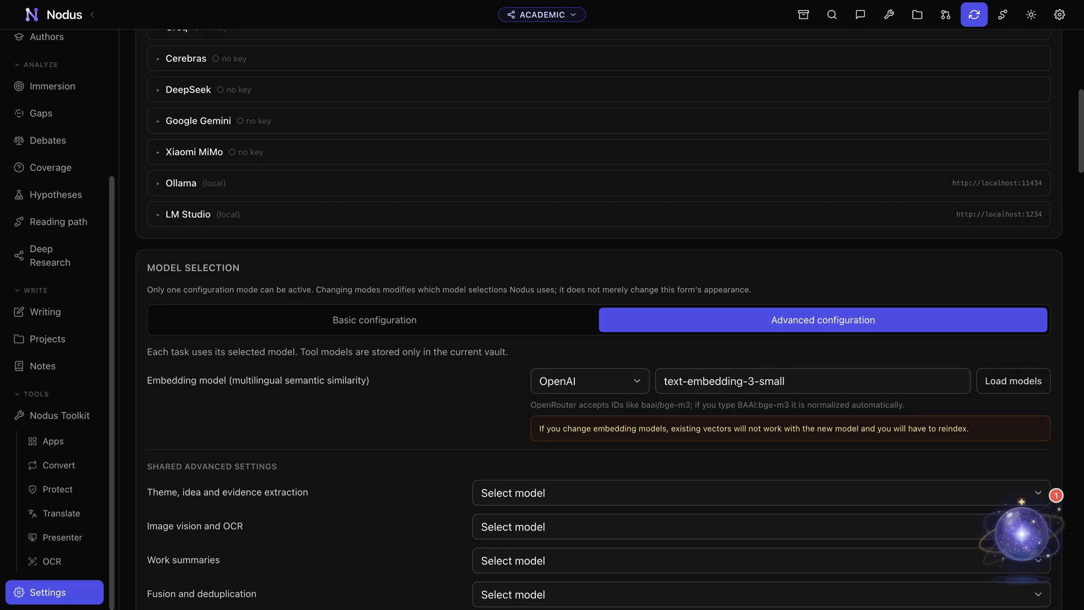
- Search the settings for "provider" and expand the OpenRouter entry
text(provider)
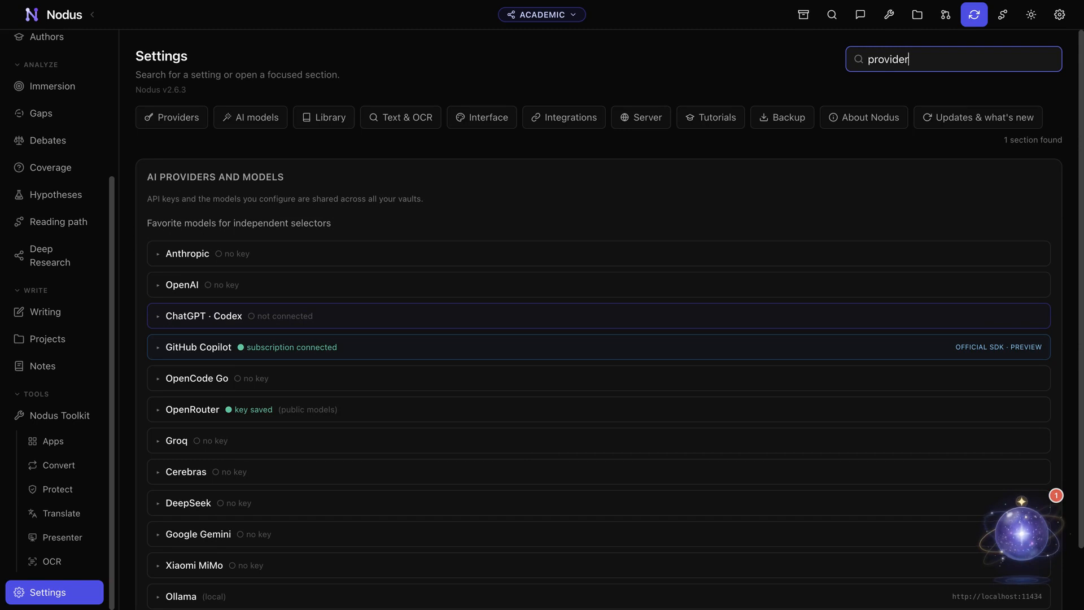
click(598, 408)
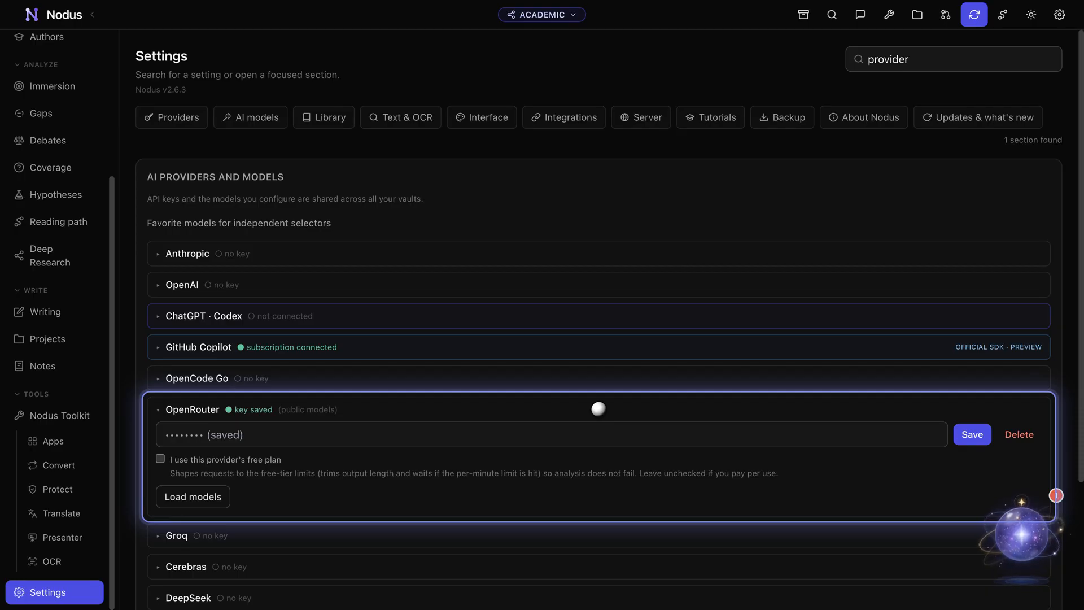
- Find the model settings and set Theme, idea and evidence extraction to OpenRouter · google/gemini-3.1-flash-lite
triple_click(953, 59)
text(model)
scroll(954, 58, down, 12)
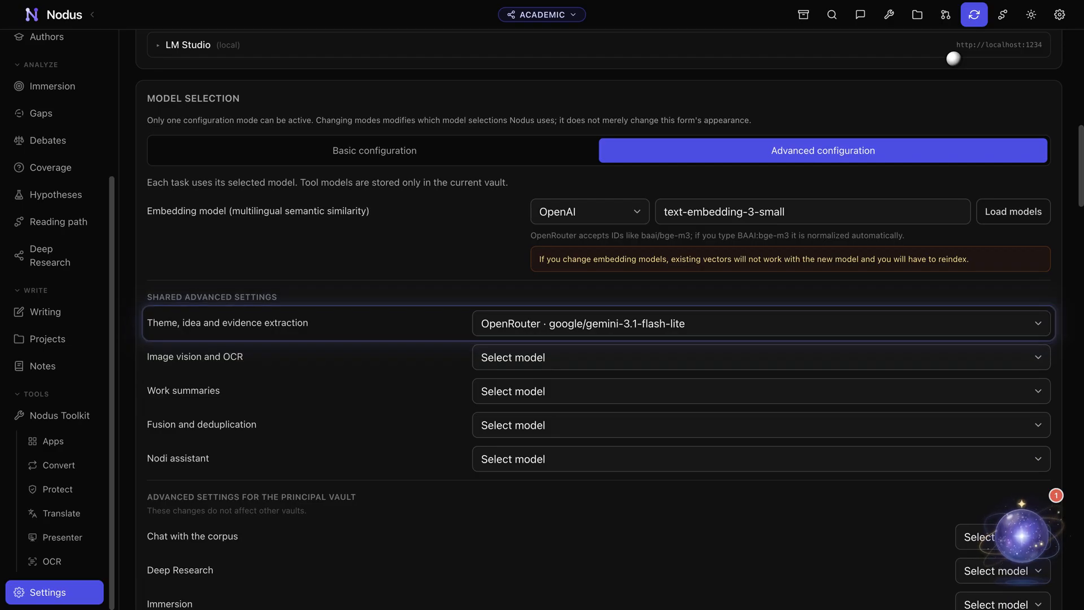
- Search the settings for "model" and for "embedding" to view the embedding model options
text(model)
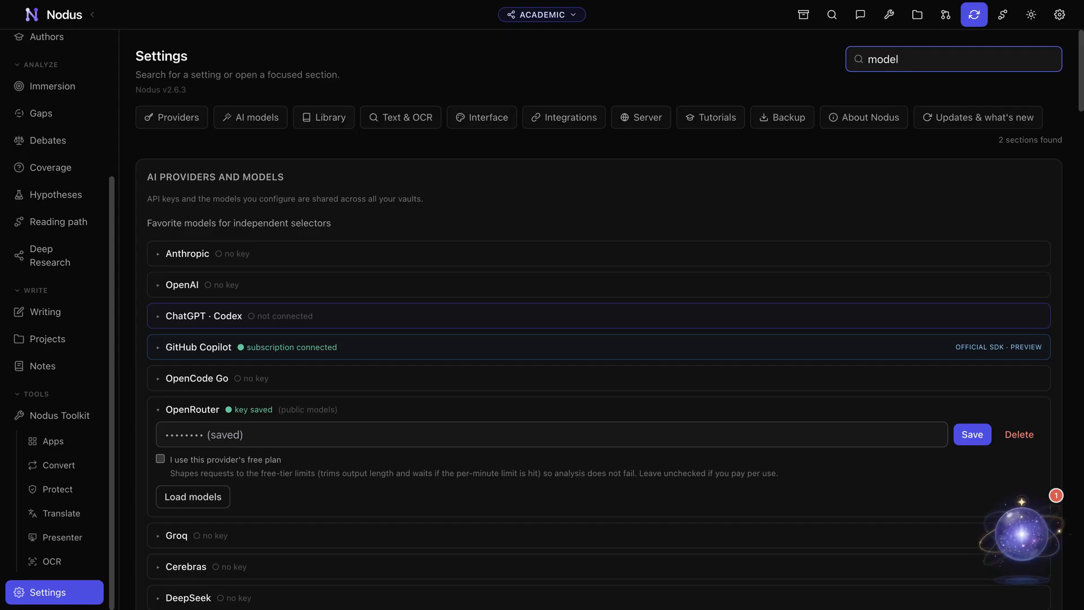
triple_click(954, 59)
text(embedding)
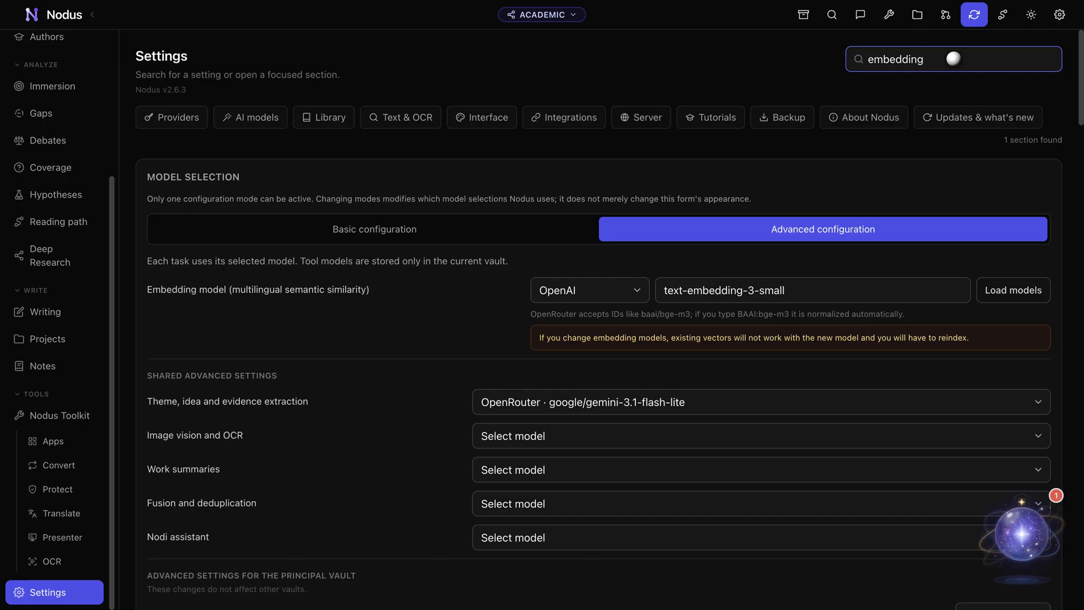
- Search the settings for "model" and examine the Audio transcription and local image generation sections
key(ctrl+a)
text(model)
scroll(953, 58, down, 15)
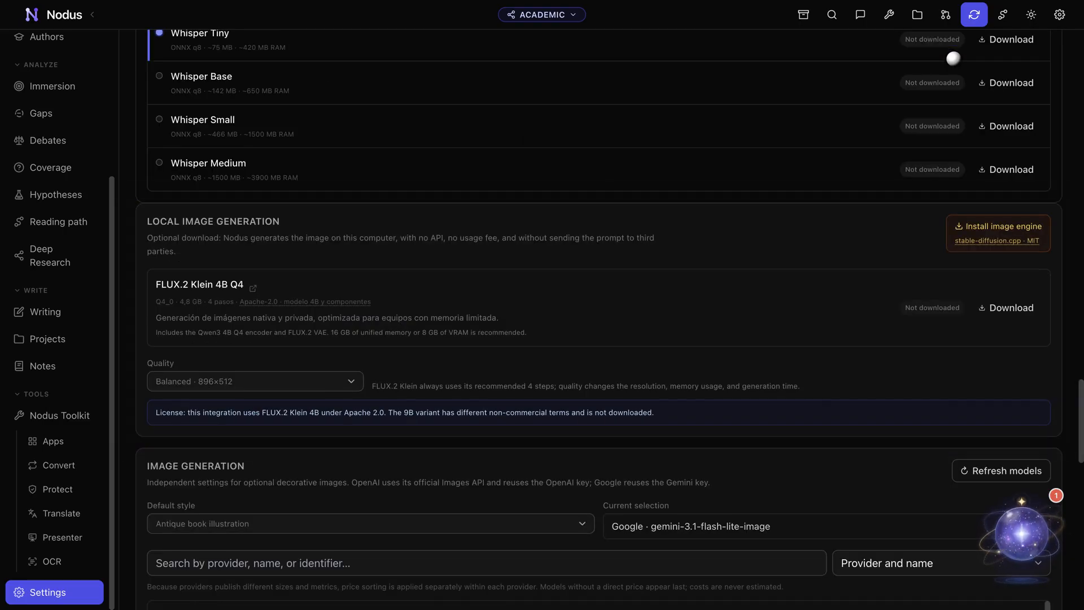
scroll(954, 58, up, 1)
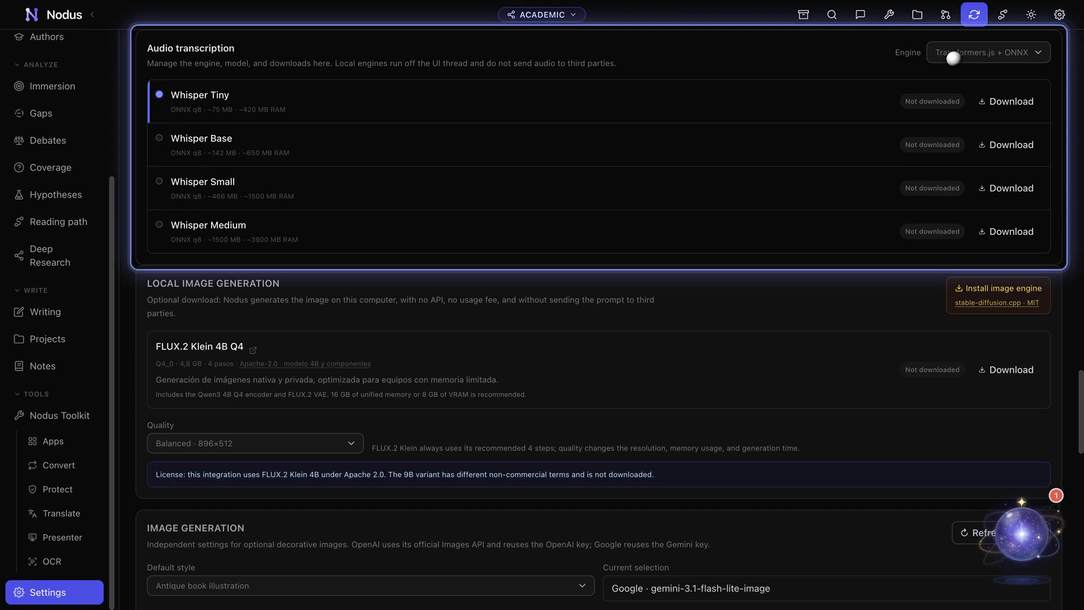
- View the utilities in the Nodus Toolkit and return to Settings
click(54, 415)
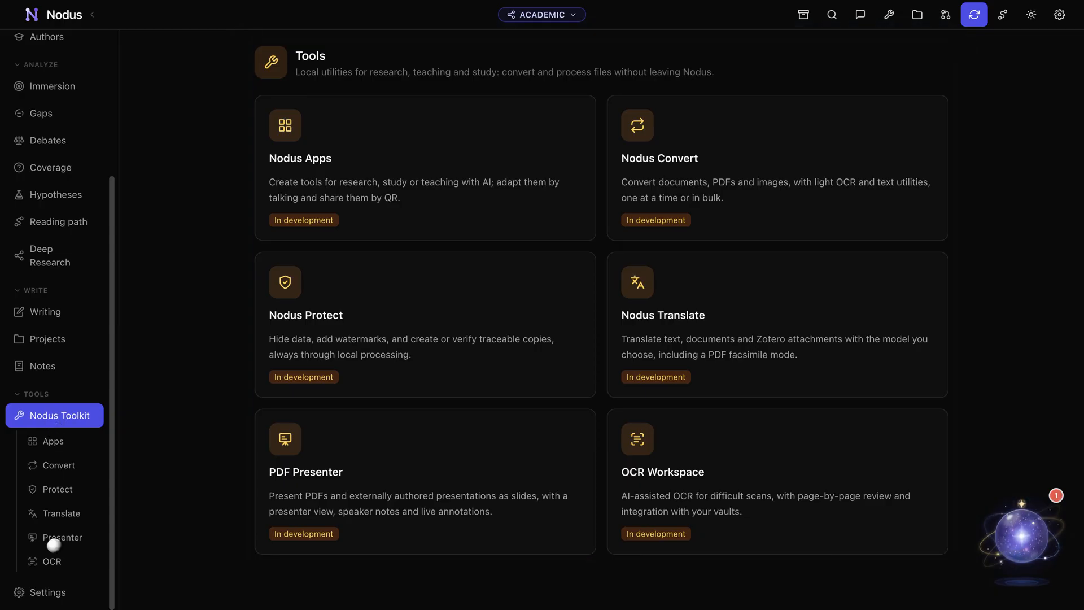
click(53, 591)
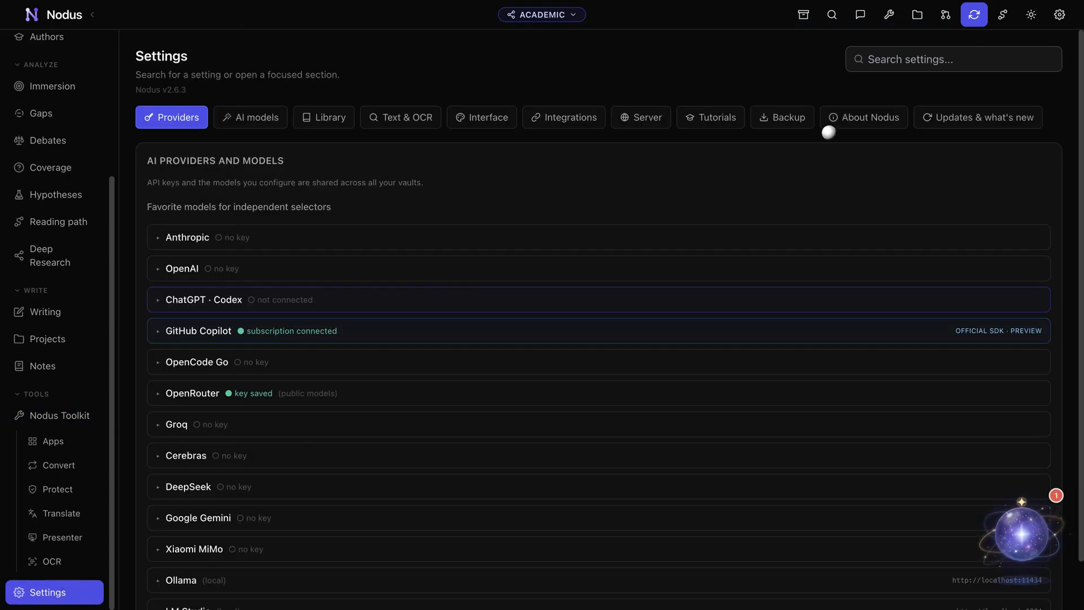
- Search the settings for "server" and for "MCP" to view the server and integration options
click(953, 59)
text(server)
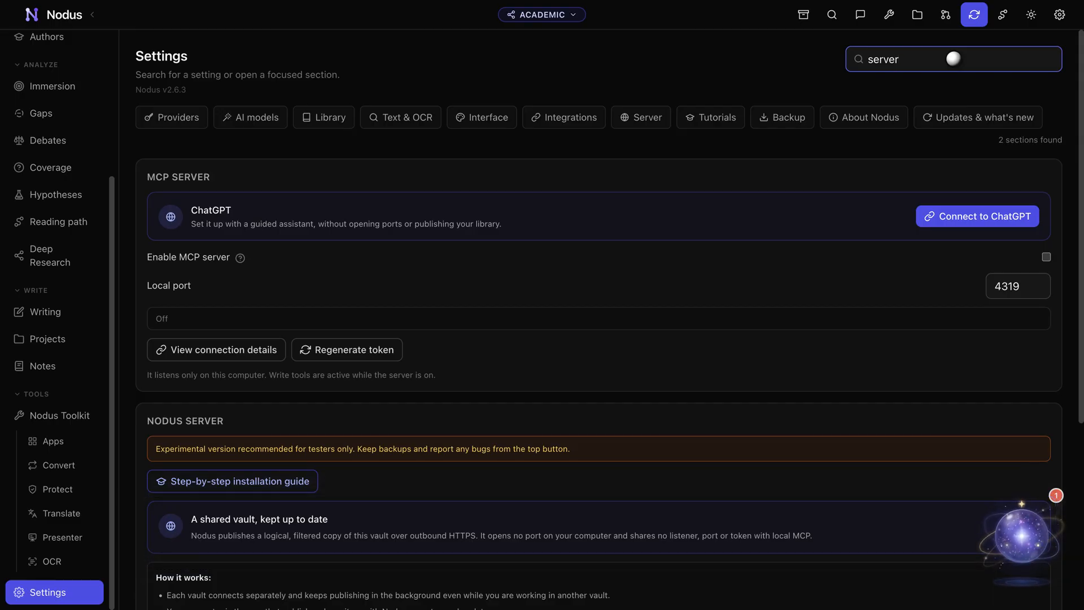
key(BackSpace)
key(BackSpace)
key(BackSpace)
key(BackSpace)
key(BackSpace)
key(BackSpace)
text(MCP)
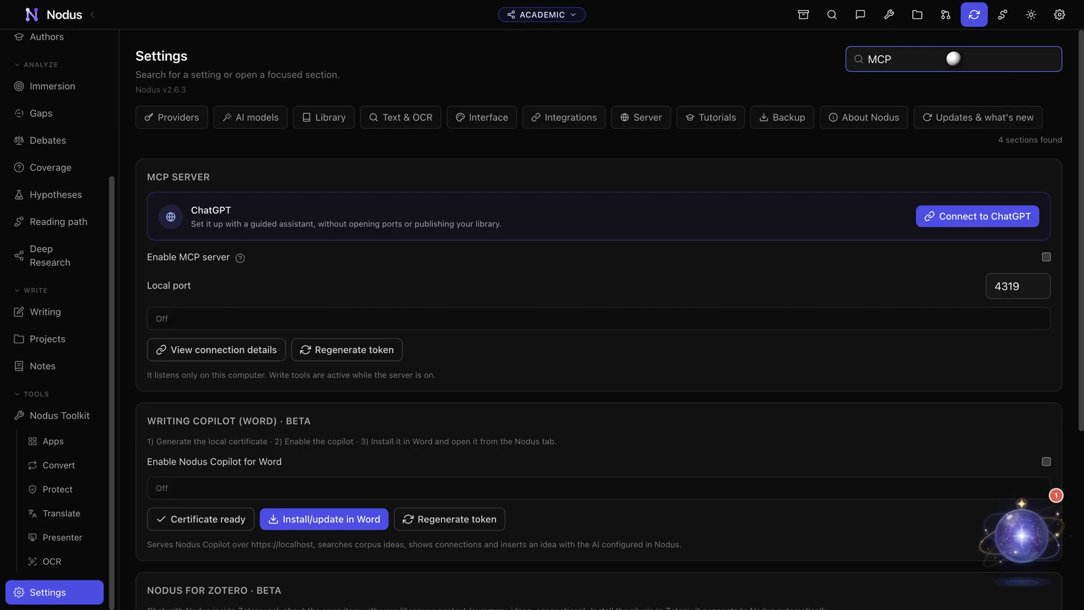
- Search the settings for "Nodi" to view the assistant's appearance options, and open the floating Nodi orb's actions
key(BackSpace)
key(BackSpace)
key(BackSpace)
text(Nodi)
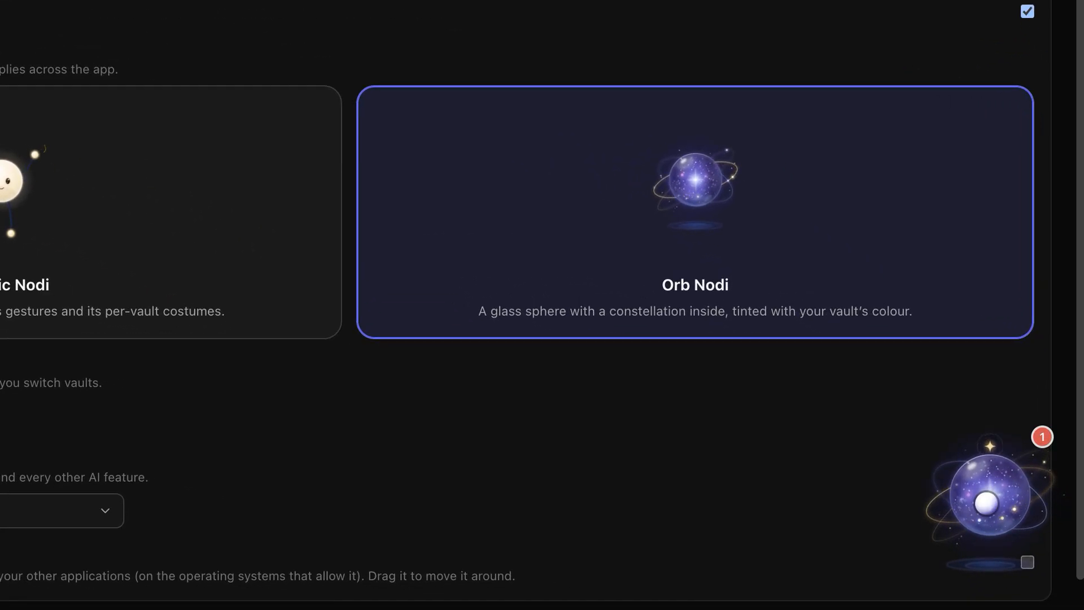
click(987, 503)
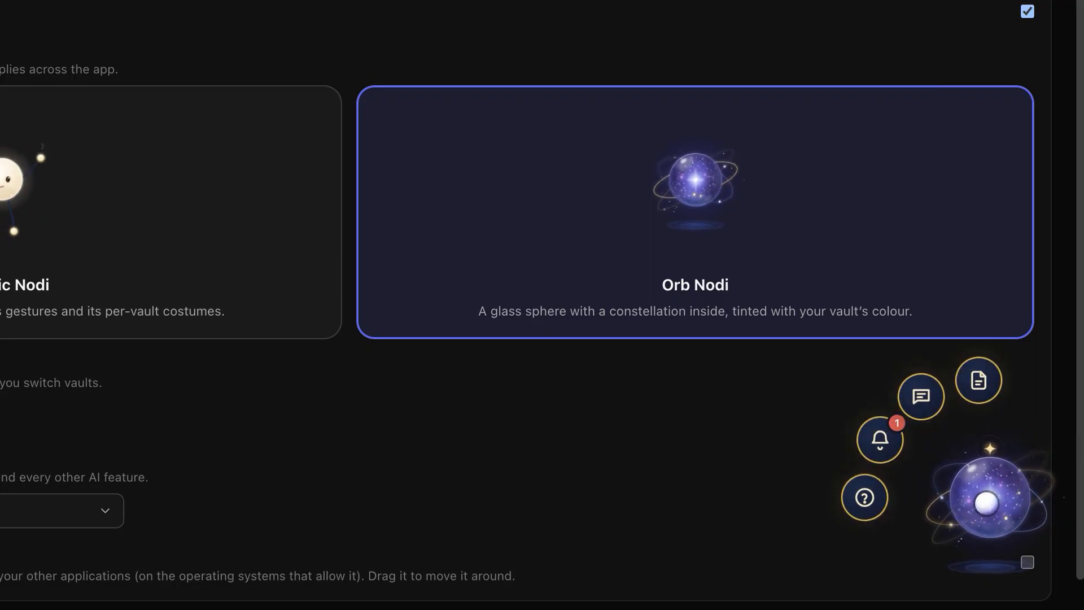